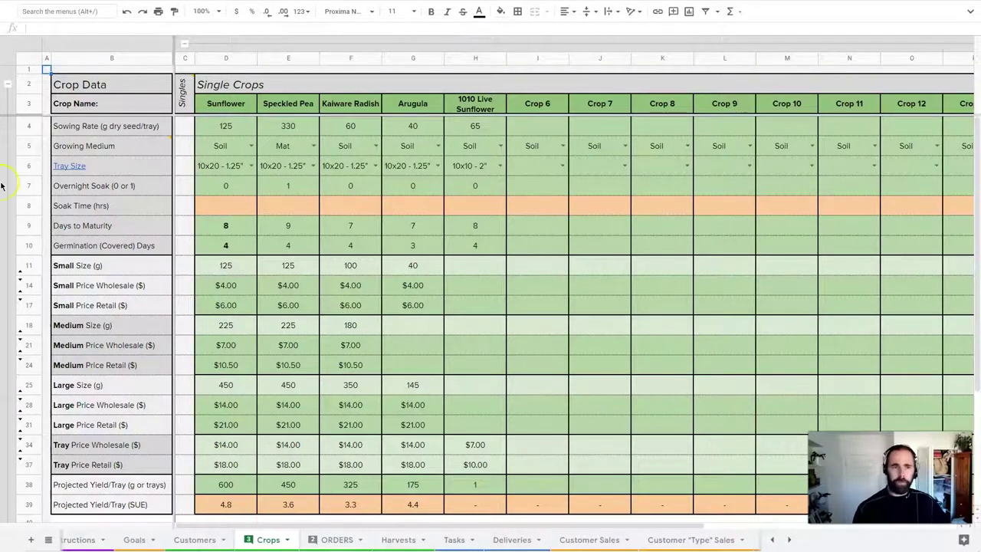
Clear the placeholder names Crop 6 through Crop 18 from cells I3:U3 of the Crops sheet.
mouse_move(222, 100)
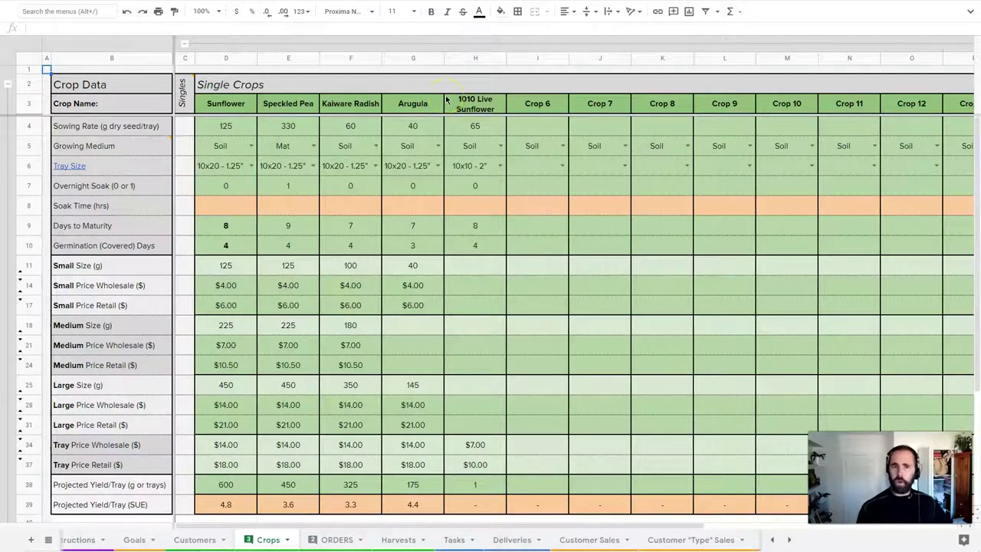
scroll(476, 107, right, 6)
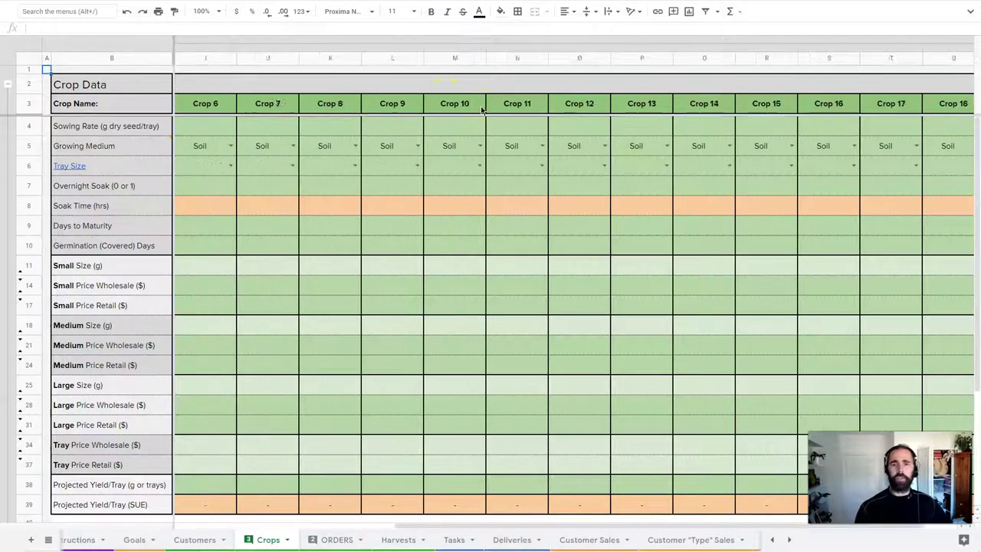
scroll(482, 110, left, 3)
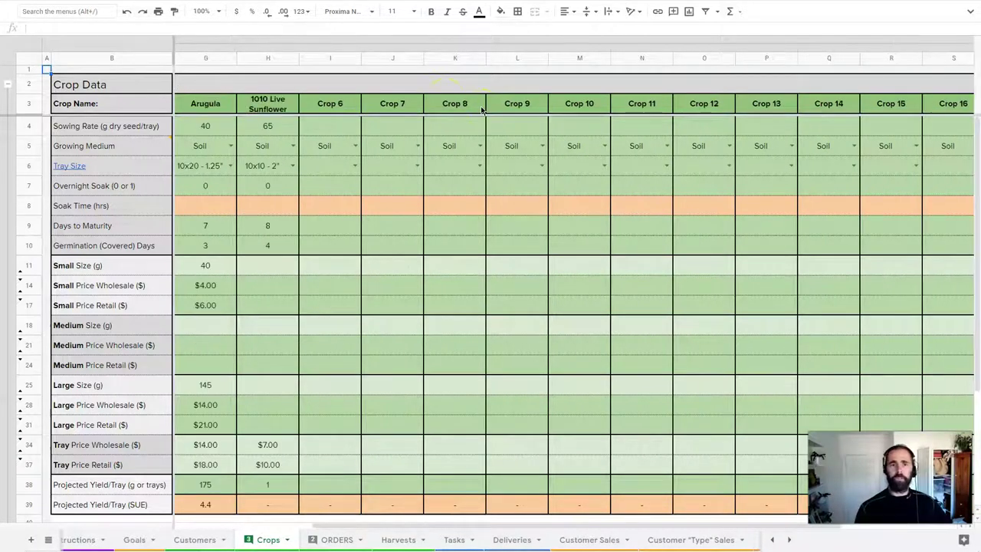
click(335, 102)
key(shift+Right)
key(shift+Right)
key(shift+Right)
key(shift+Right)
key(shift+Right)
key(shift+Right)
key(shift+Right)
key(shift+Right)
key(shift+Right)
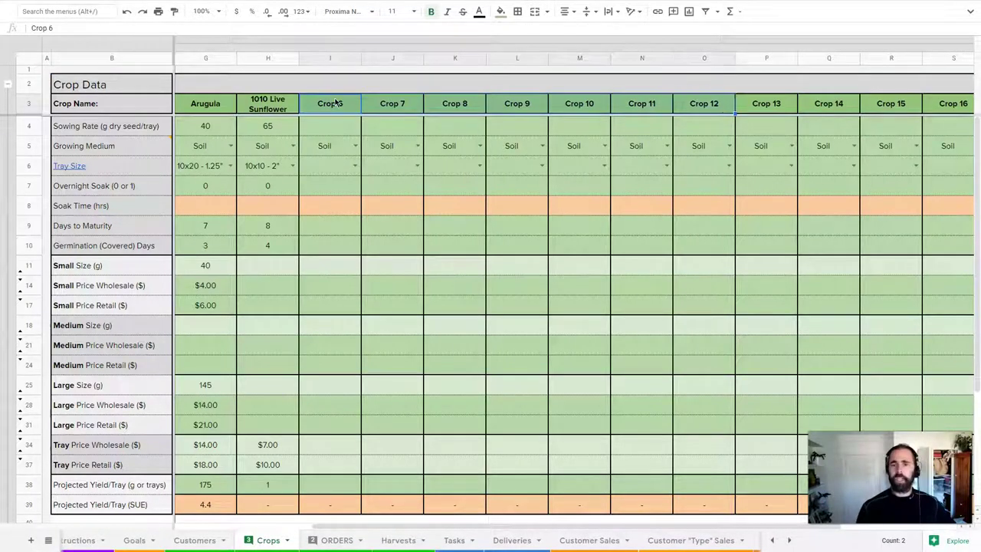
key(shift+Right)
key(shift+Right)
key(shift+Right)
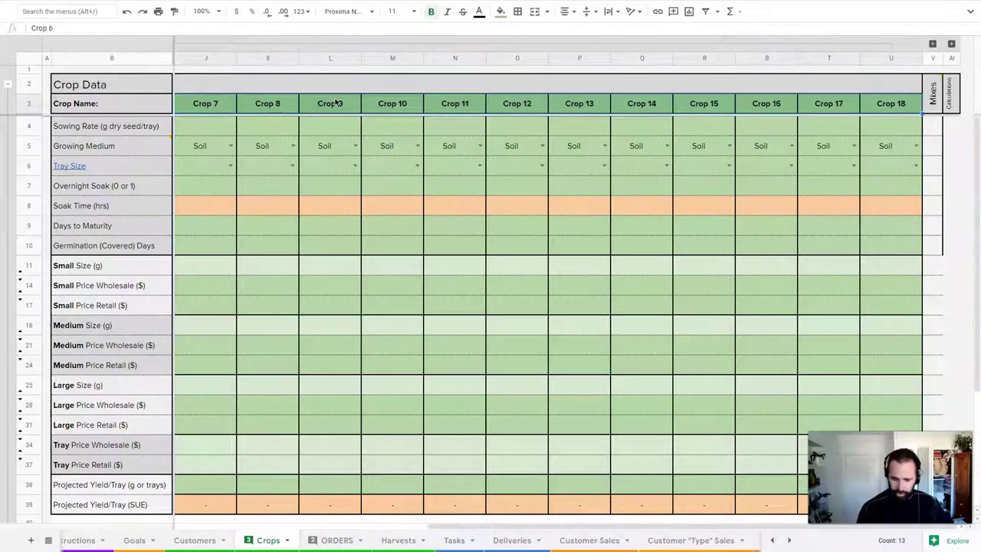
key(Delete)
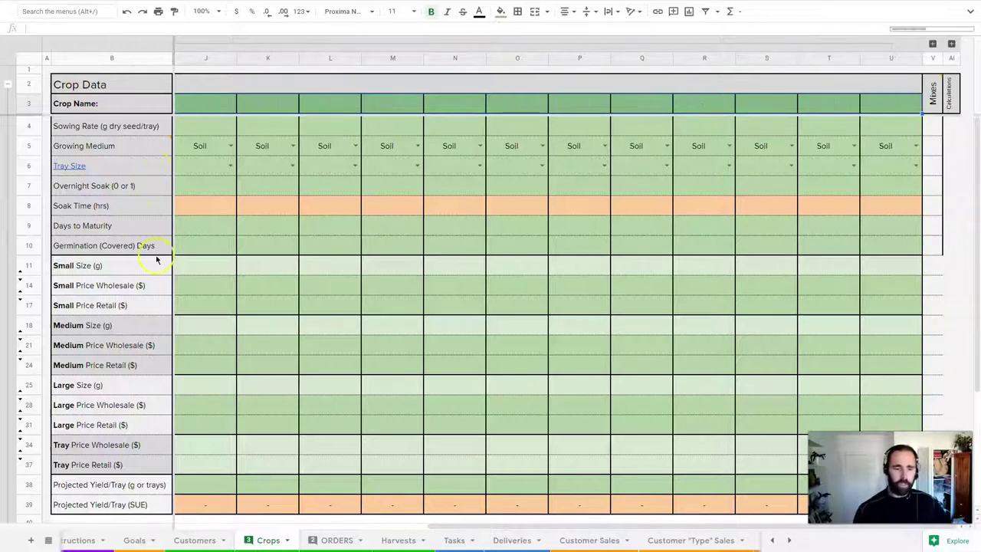
click(334, 541)
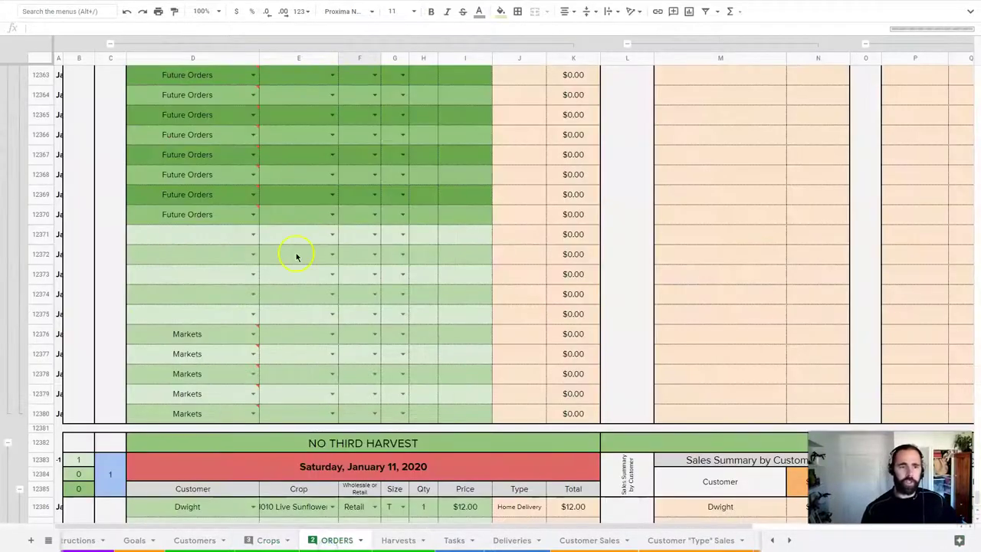
scroll(296, 253, up, 15)
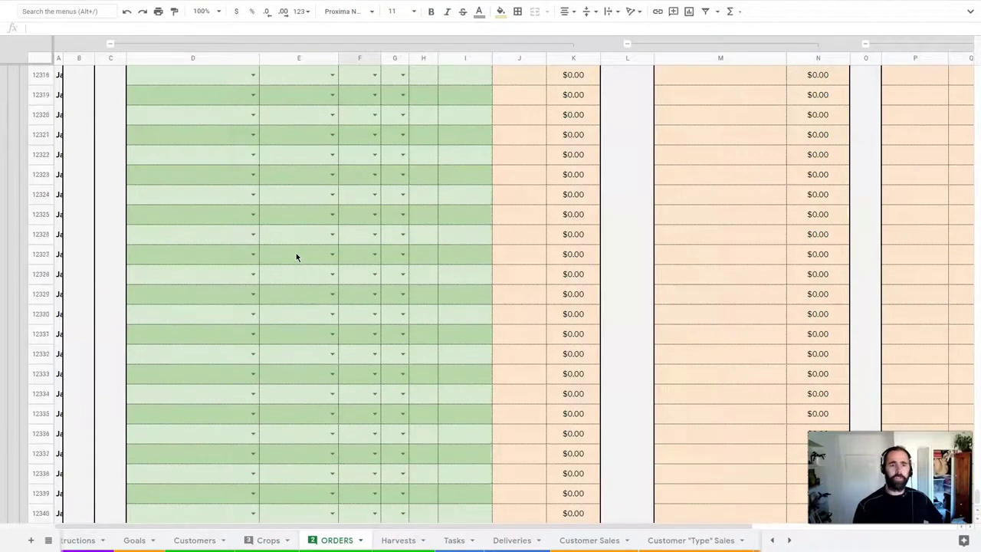
scroll(297, 257, up, 14)
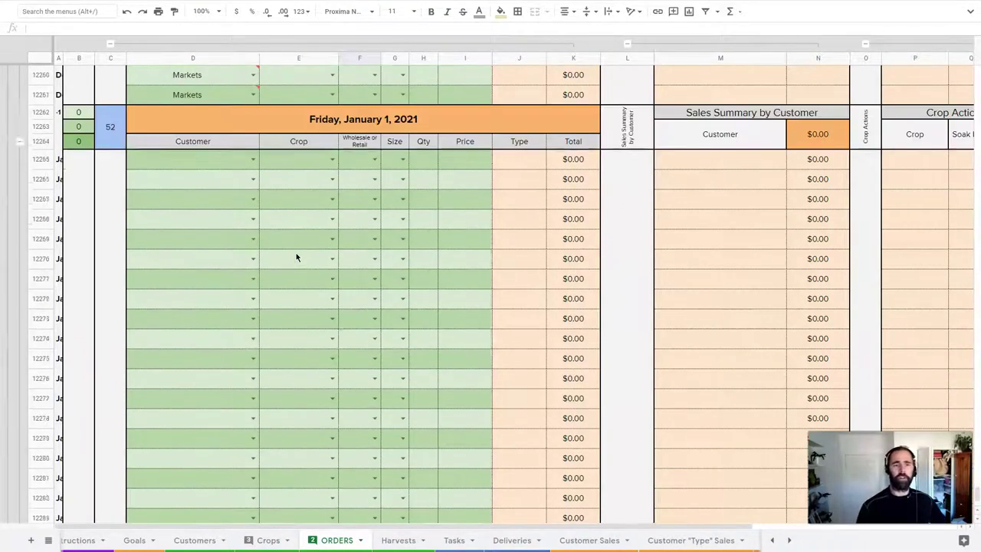
scroll(297, 256, up, 2)
click(332, 298)
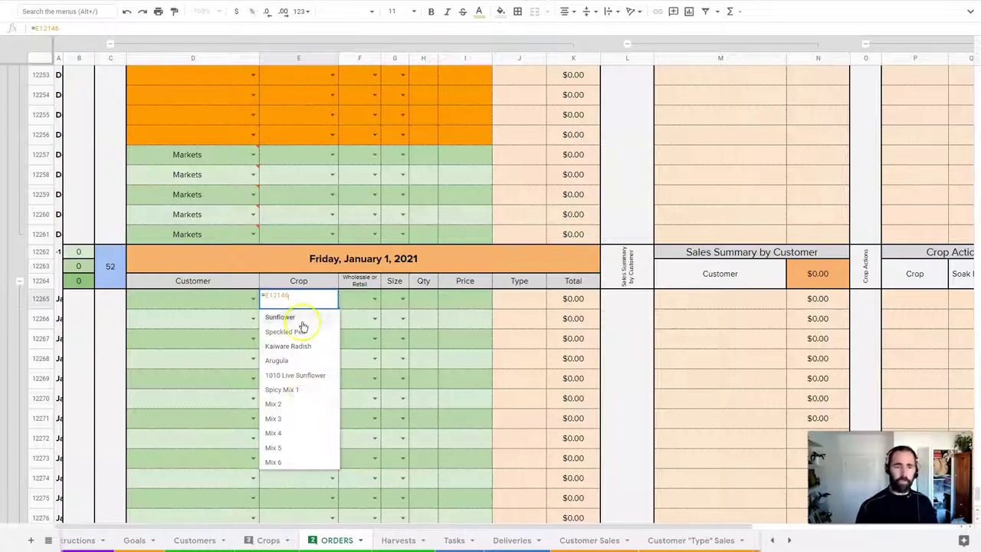
key(Escape)
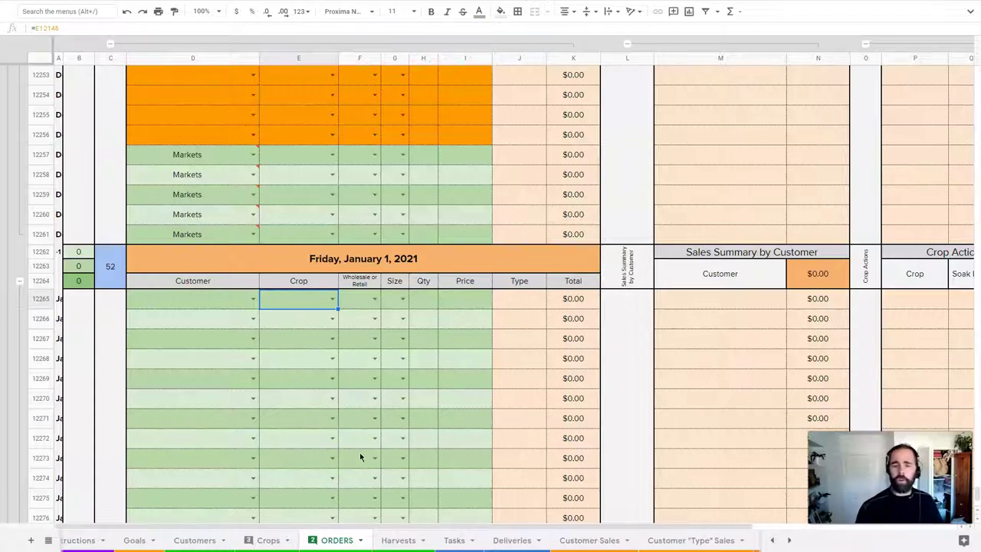
click(260, 538)
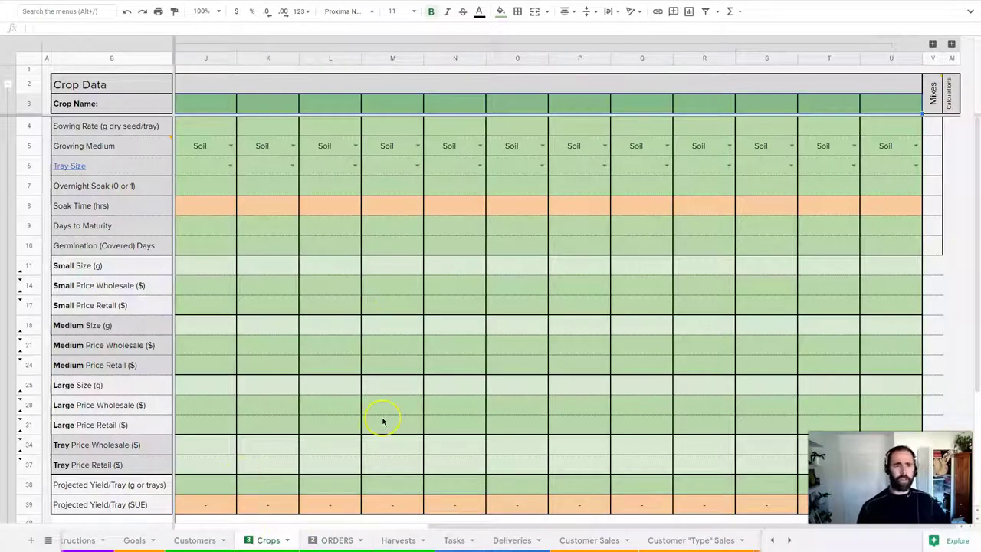
Select the Arugula column from the sowing rate in G4 down to the SUE yield in row 39.
scroll(383, 421, down, 1)
scroll(383, 421, up, 1)
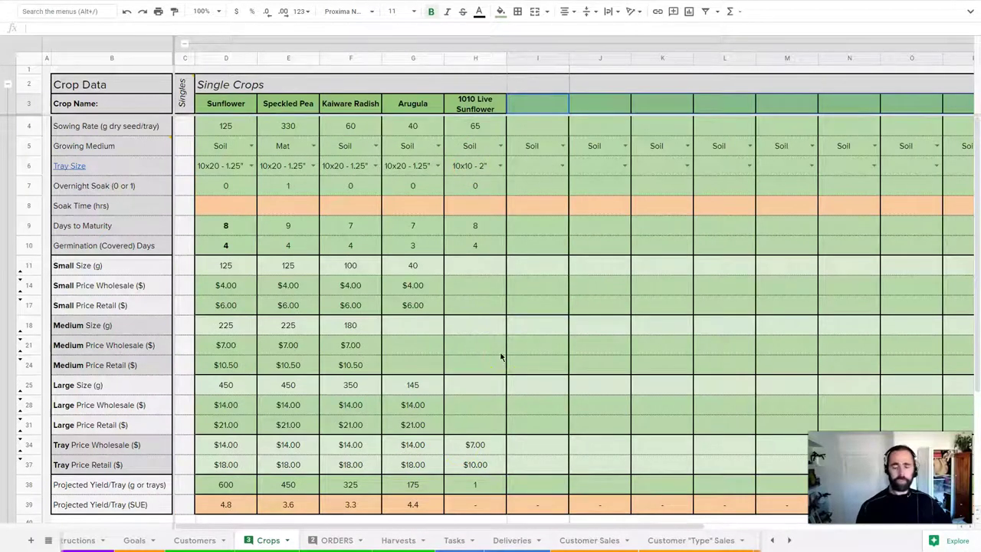
scroll(617, 537, down, 3)
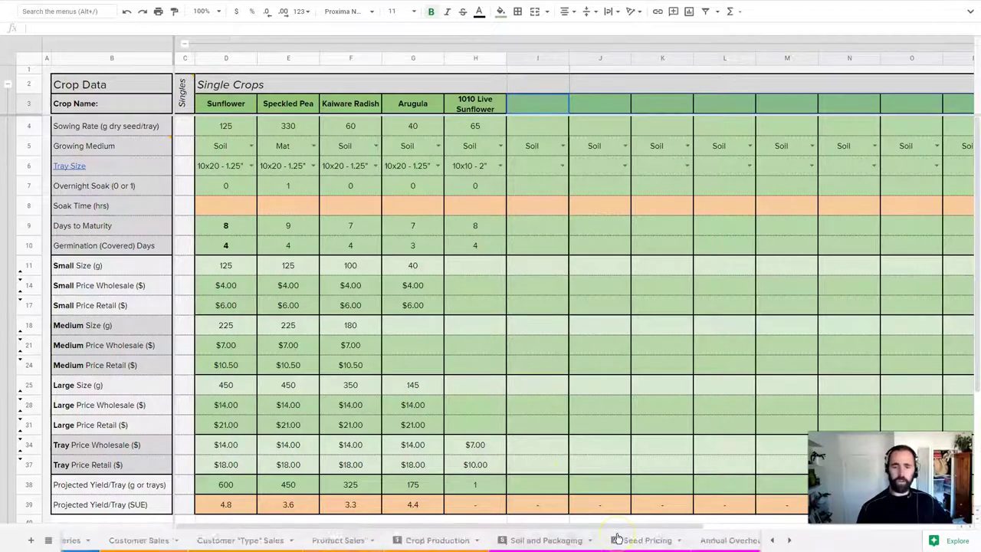
scroll(617, 537, down, 5)
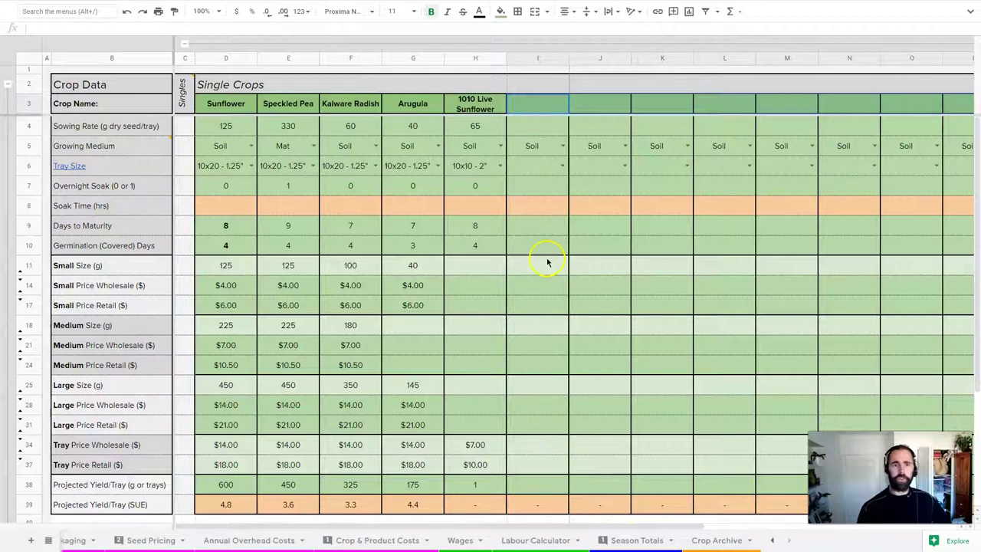
click(434, 127)
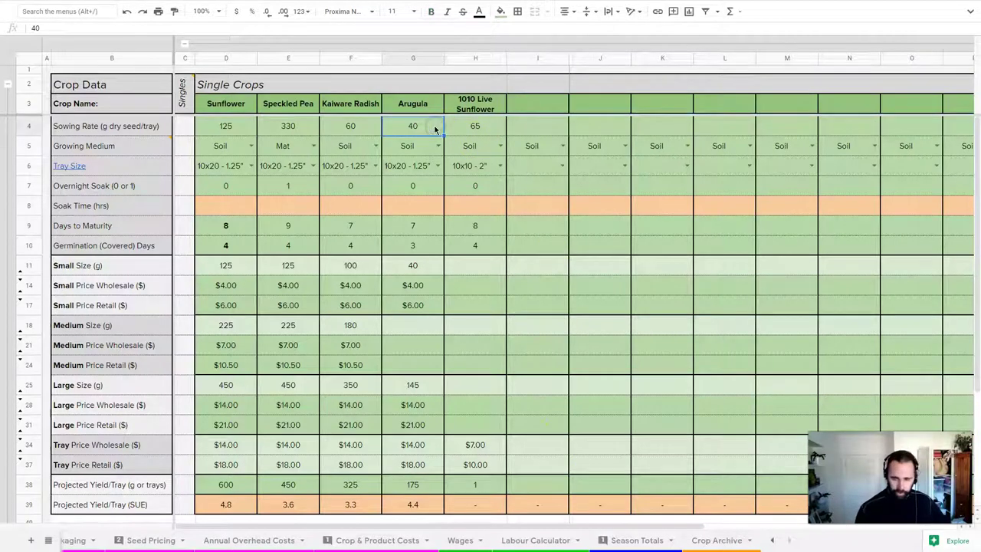
key(shift+Down)
key(shift+Down)
key(shift+Down)
key(shift+Down)
key(shift+Down)
key(shift+Down)
key(shift+Down)
key(shift+Down)
key(shift+Down)
key(shift+Down)
key(shift+Down)
key(shift+Down)
key(shift+Down)
key(shift+Down)
key(shift+Down)
key(shift+Down)
key(shift+Down)
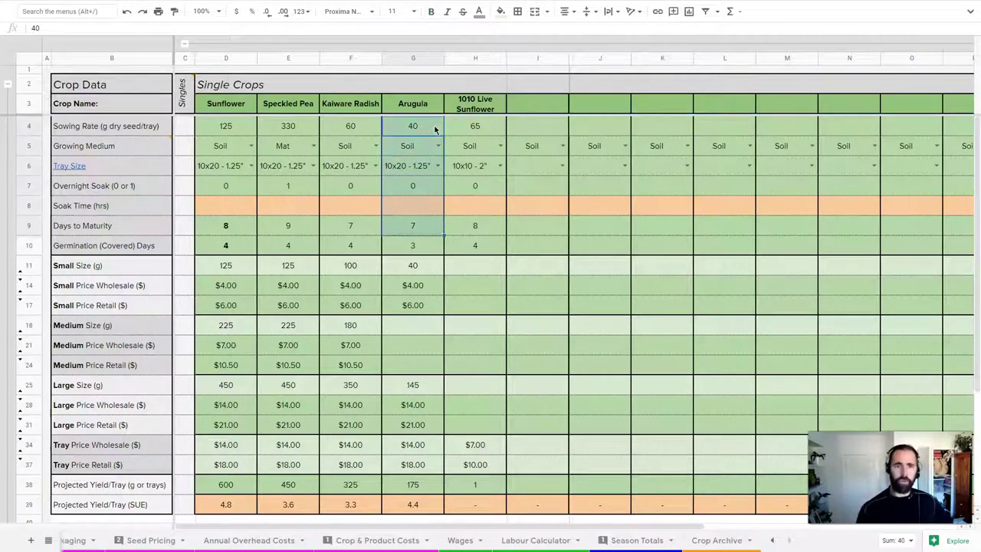
key(shift+Down)
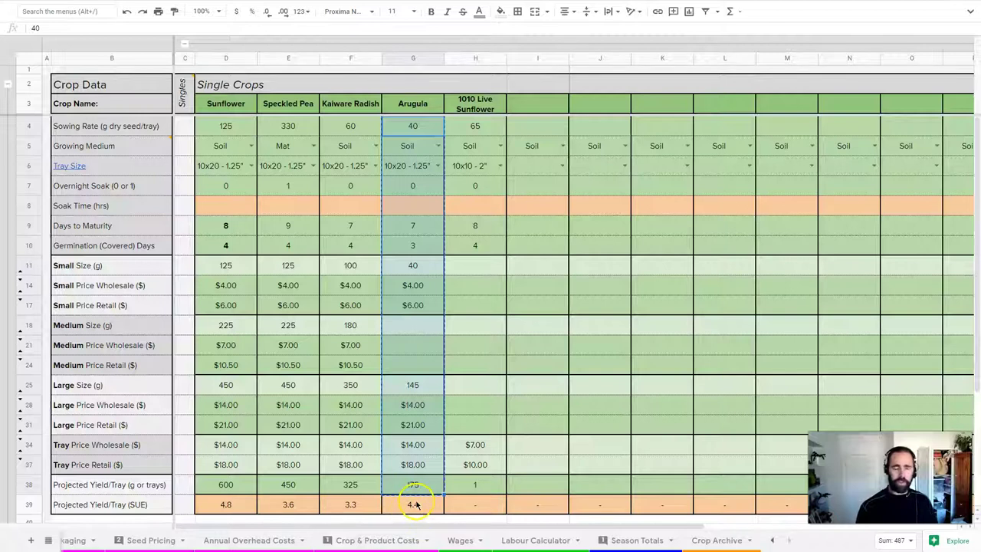
click(414, 504)
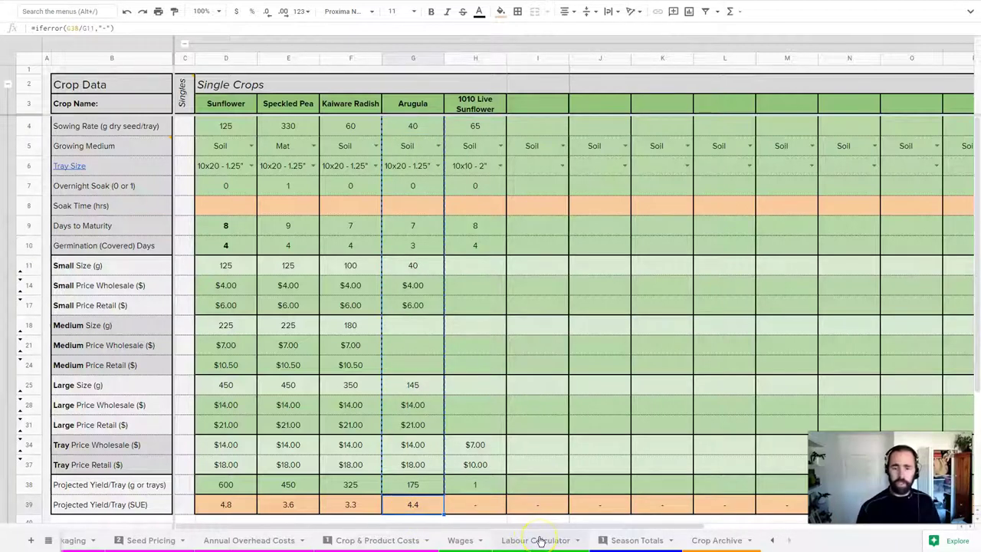
Paste the Arugula data beside Sunflower on Crop Archive, then undo the misaligned paste in column E.
click(713, 540)
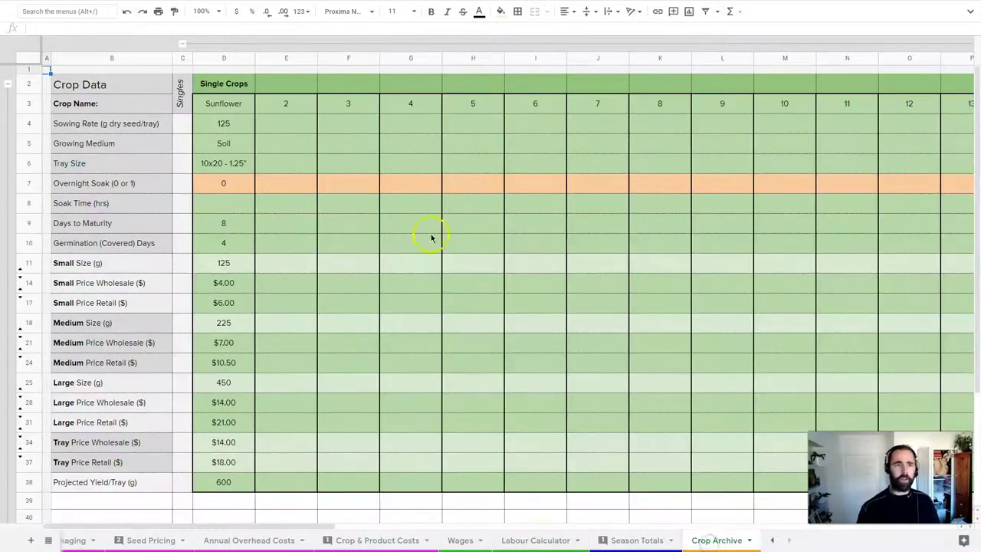
click(297, 105)
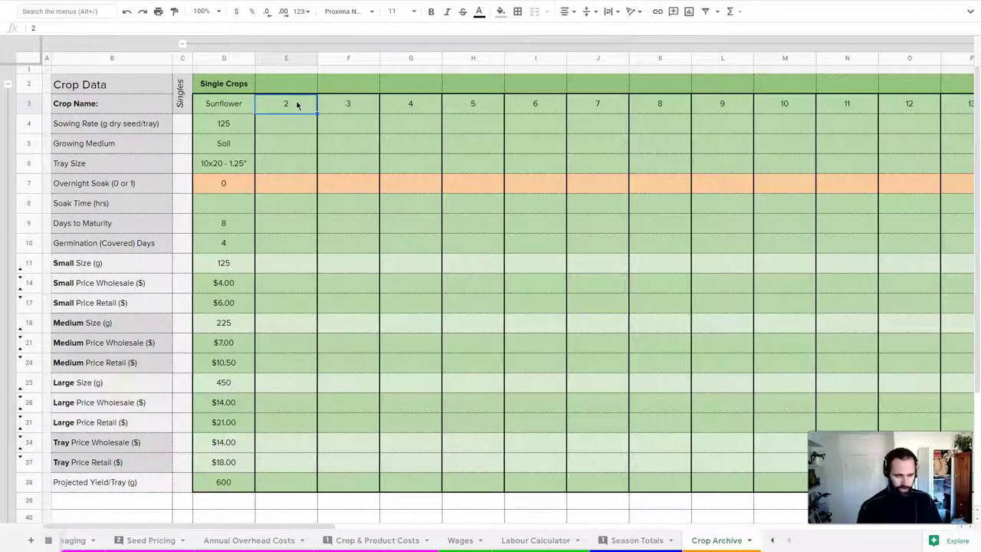
text(40 Soil 10x20 - 1.25" 0  7 3 40 S S    $145.00 L L T T $175.00)
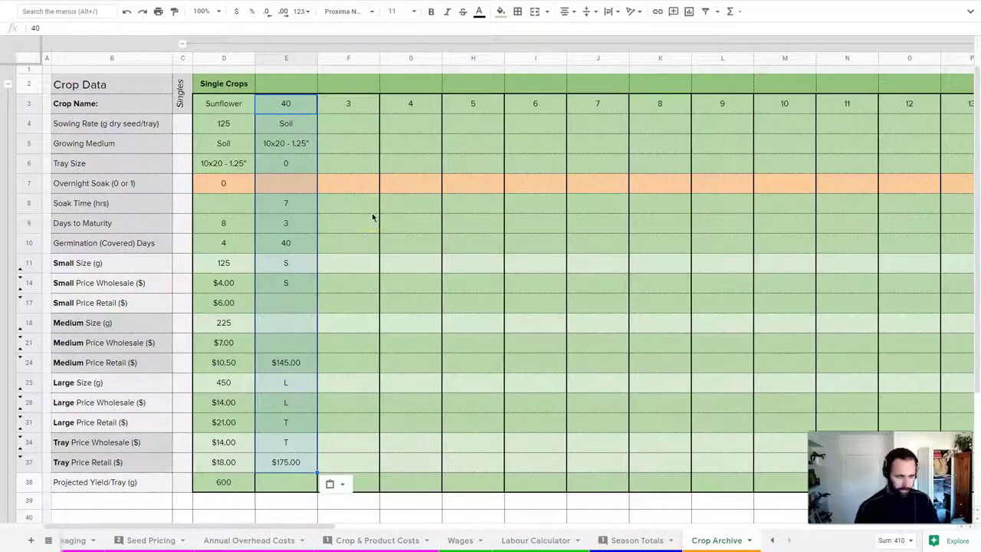
key(ctrl+z)
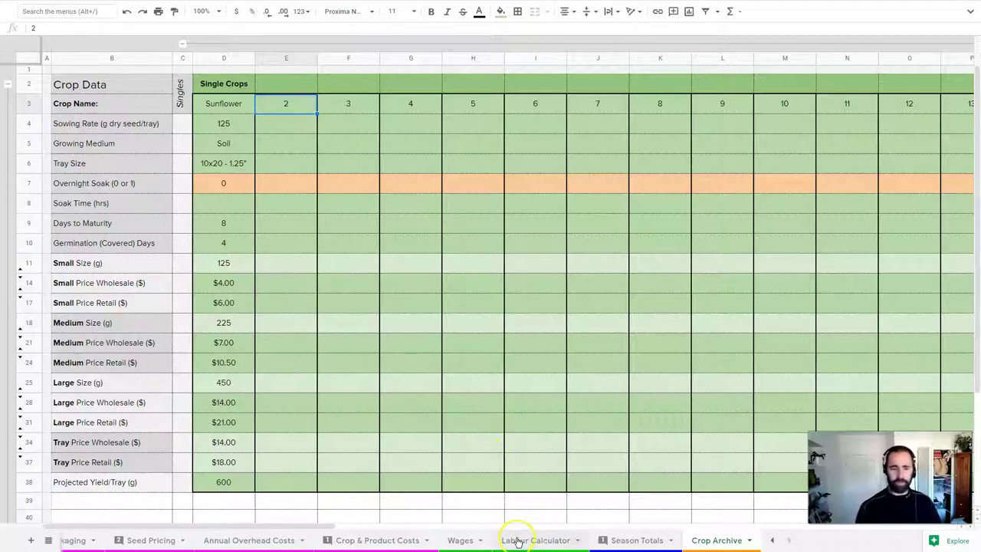
Reselect the Arugula column on the Crops sheet from the crop name in G3 to row 38.
scroll(522, 539, up, 5)
scroll(517, 540, up, 4)
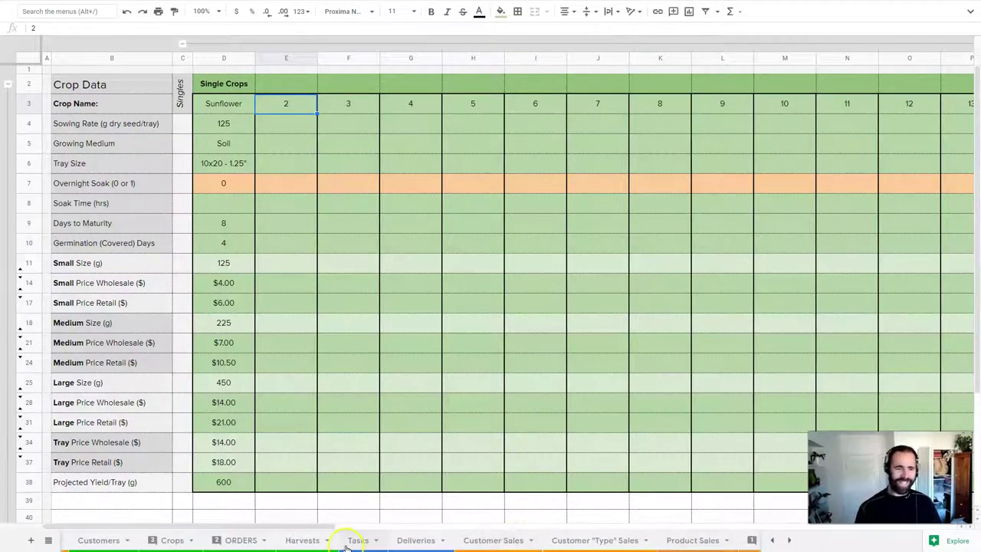
click(213, 541)
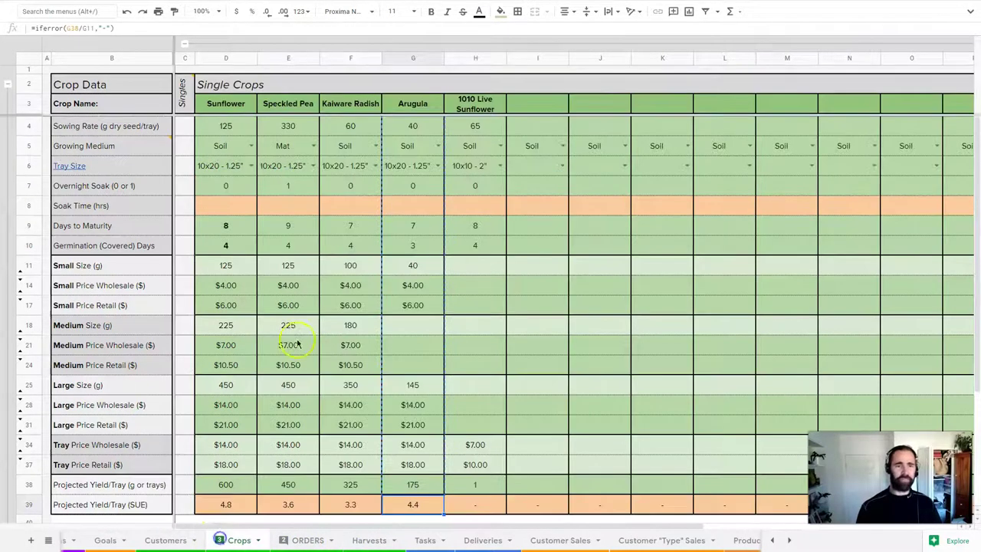
click(412, 104)
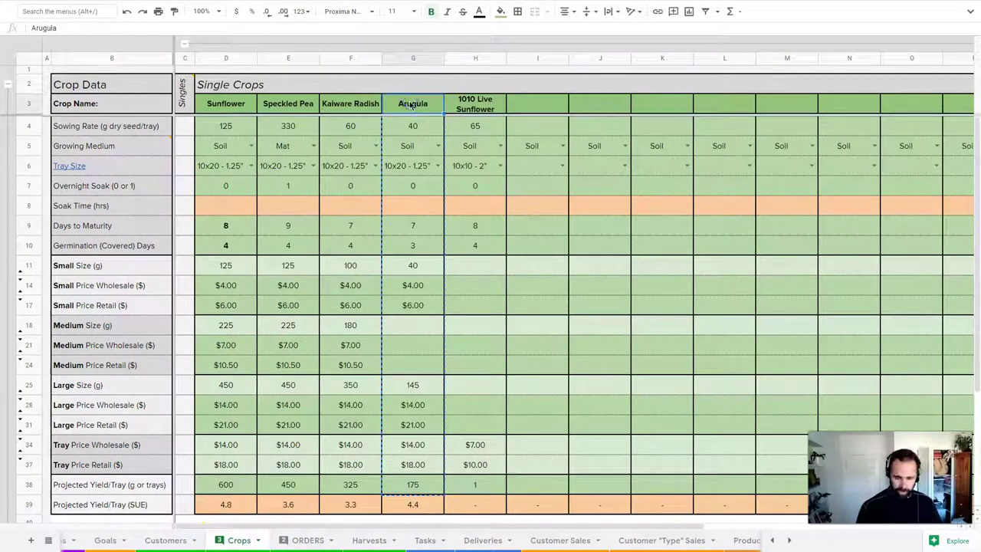
key(shift+Down)
key(shift+Down)
key(shift+Down)
key(shift+Down)
key(shift+Down)
key(shift+Down)
key(shift+Down)
key(shift+Down)
key(shift+Down)
key(shift+Down)
key(shift+Down)
key(shift+Down)
key(shift+Down)
key(shift+Down)
key(shift+Down)
key(shift+Down)
key(shift+Down)
key(shift+Down)
key(shift+Down)
key(shift+Down)
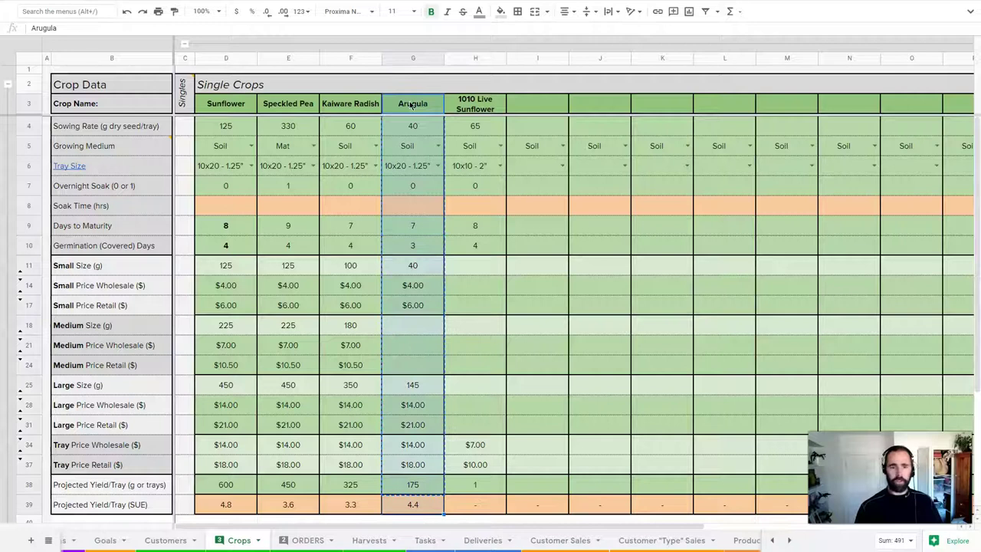
key(shift+Up)
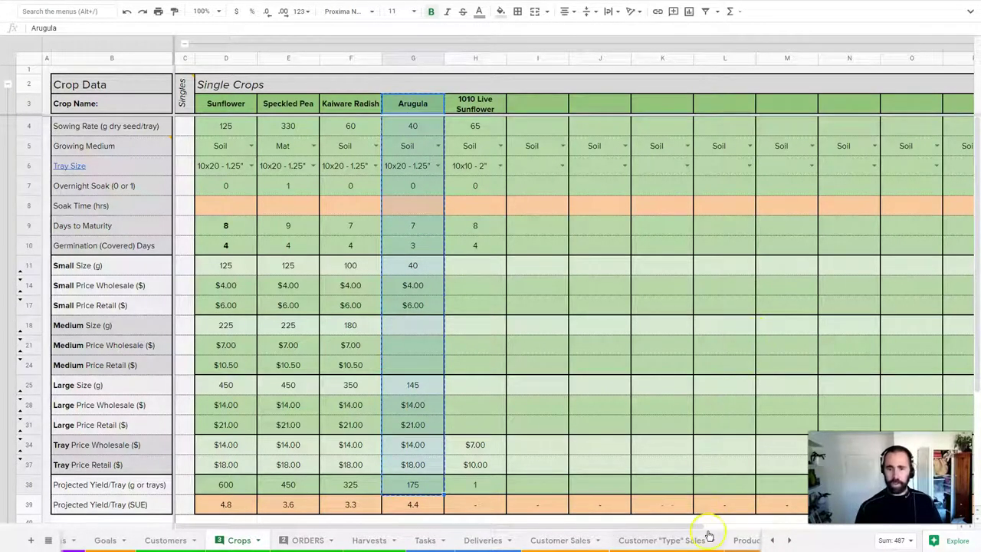
scroll(709, 536, down, 10)
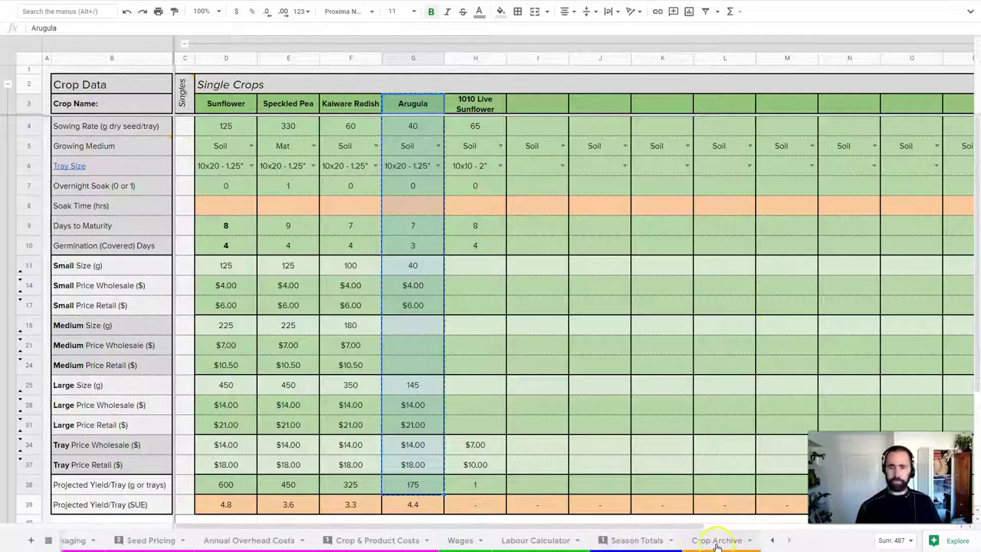
Paste the Arugula values into E3 on Crop Archive beside Sunflower and copy the new column.
click(717, 541)
click(289, 113)
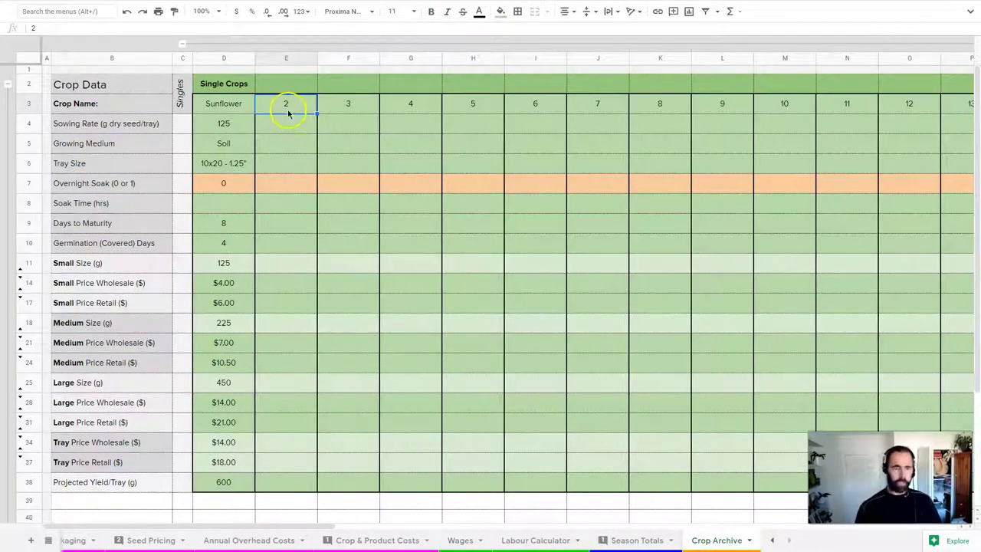
text(Arugula 40 Soil 10x20 - 1.25" 0  7 3 40 $4.00 $6.00    145 $14.00 $21.00 $14.00 $18.00 175)
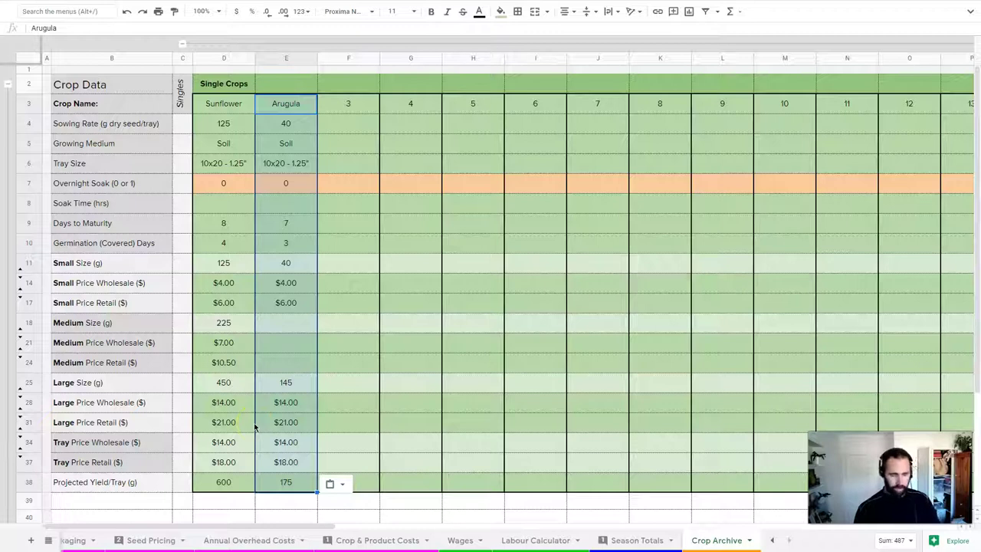
key(ctrl+c)
scroll(529, 543, up, 3)
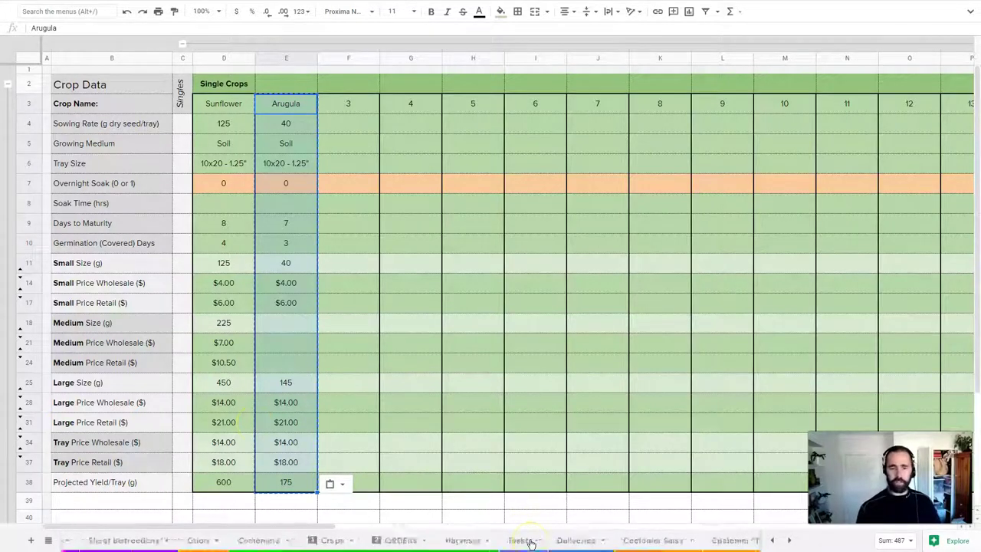
Trial-paste the Arugula column into Crops cell N3, inspect the N39 yield formula, then undo it.
click(366, 540)
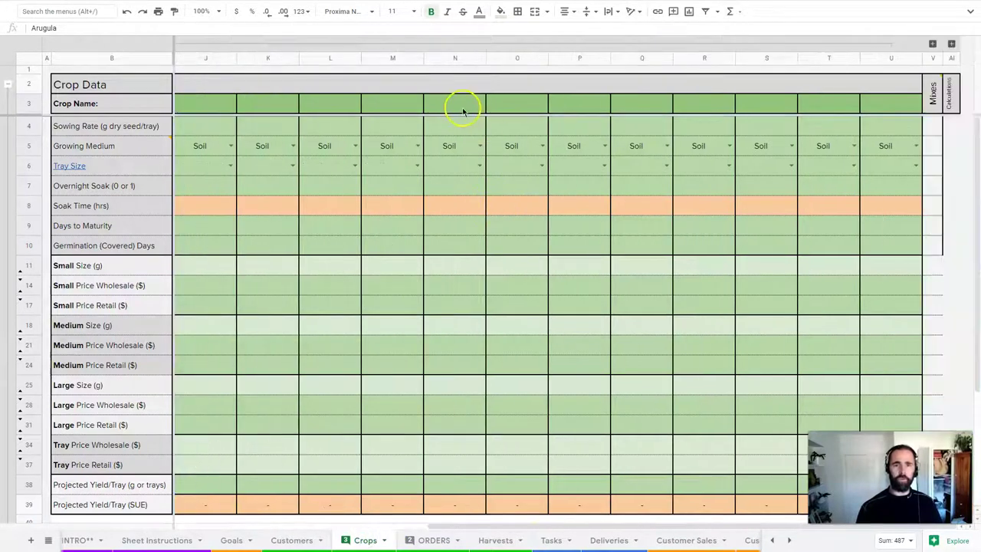
click(462, 109)
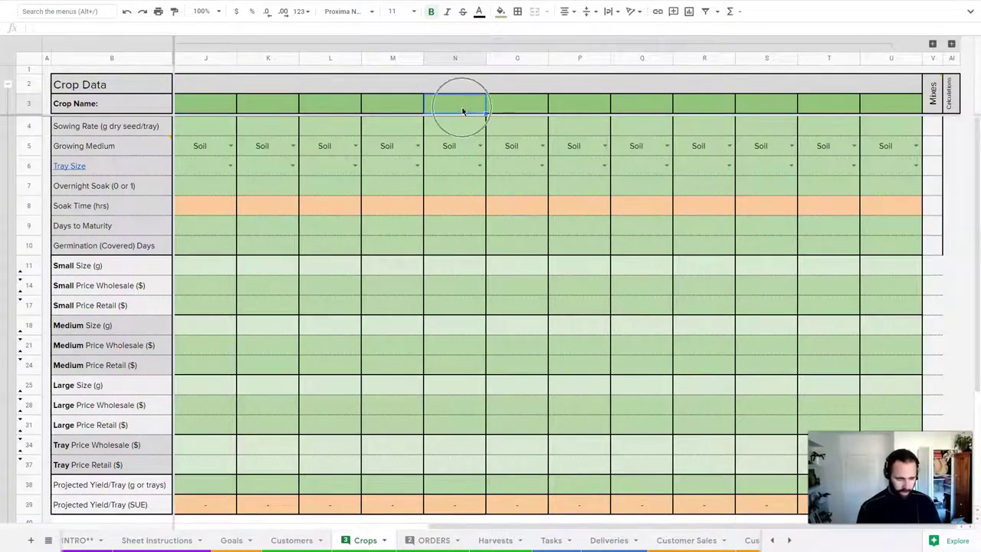
key(ctrl+v)
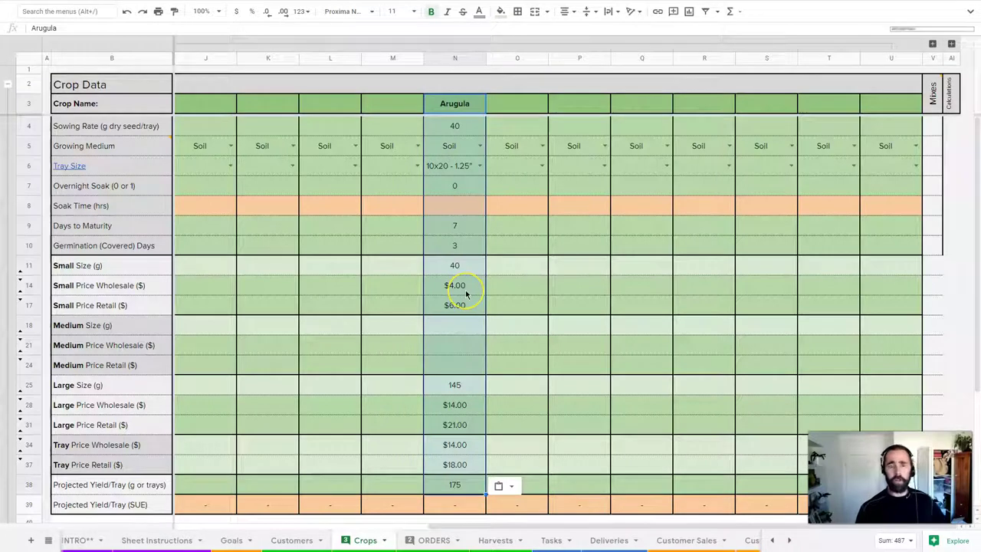
scroll(465, 289, left, 5)
scroll(465, 289, right, 2)
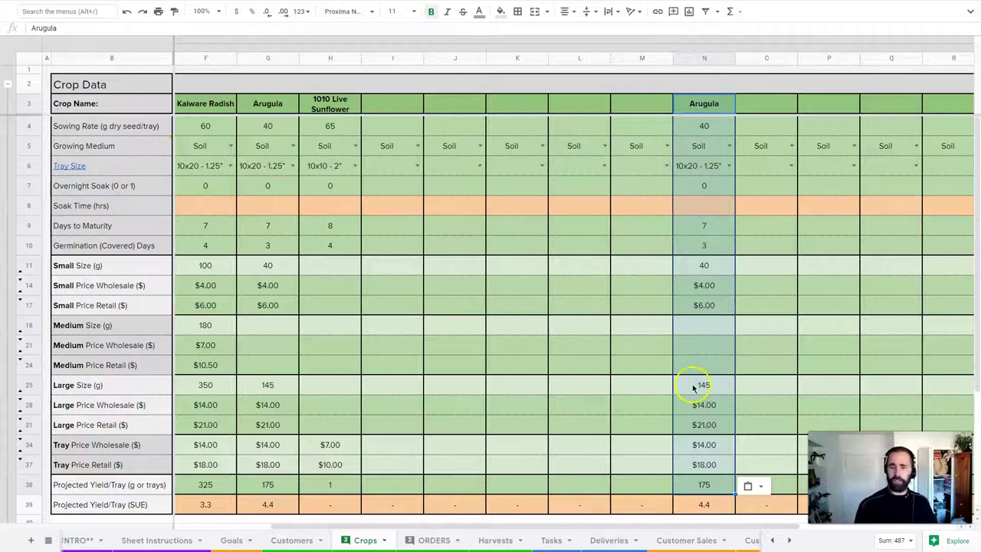
click(704, 505)
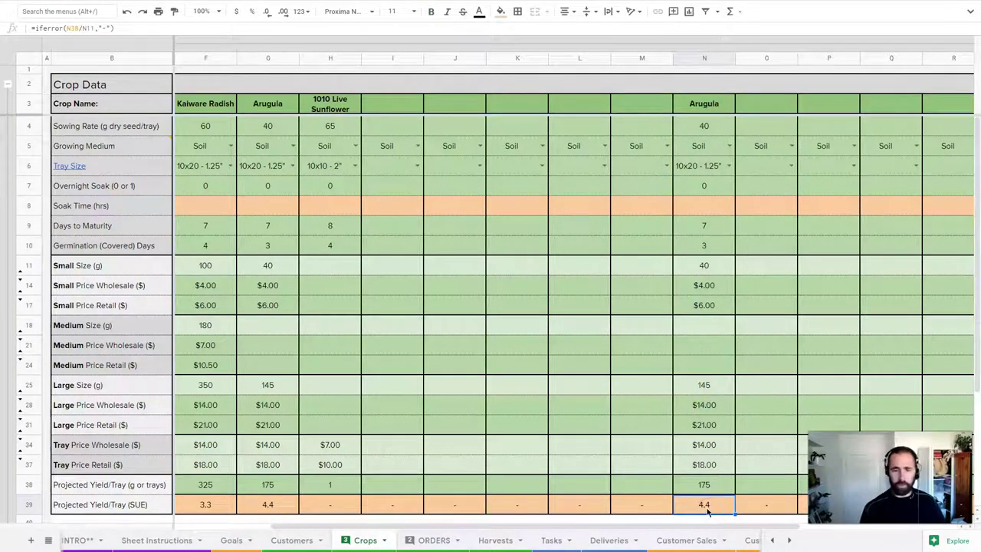
key(ctrl+z)
Undo and restore the Arugula values beside Sunflower, briefly reveal rows 12–13, then hide them again.
key(ctrl+z)
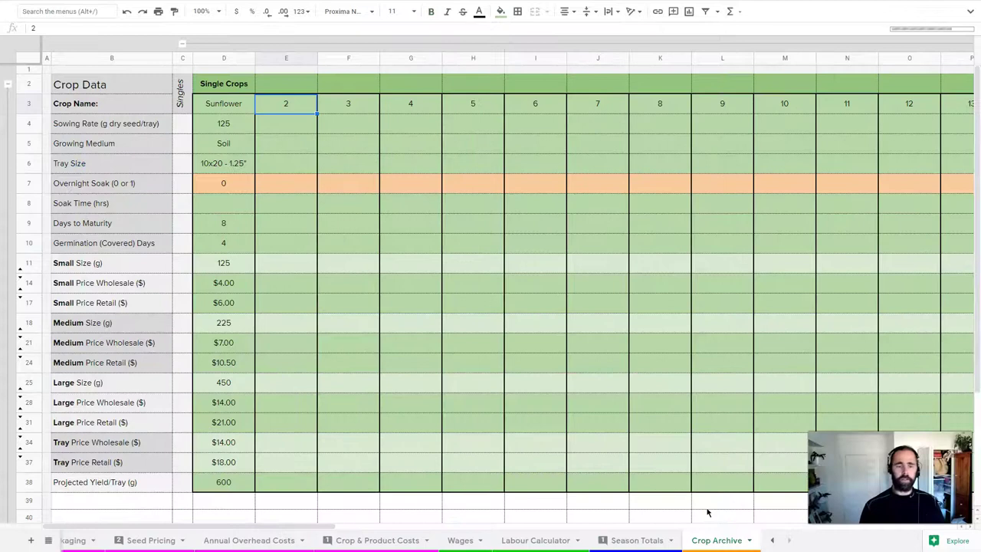
key(ctrl+z)
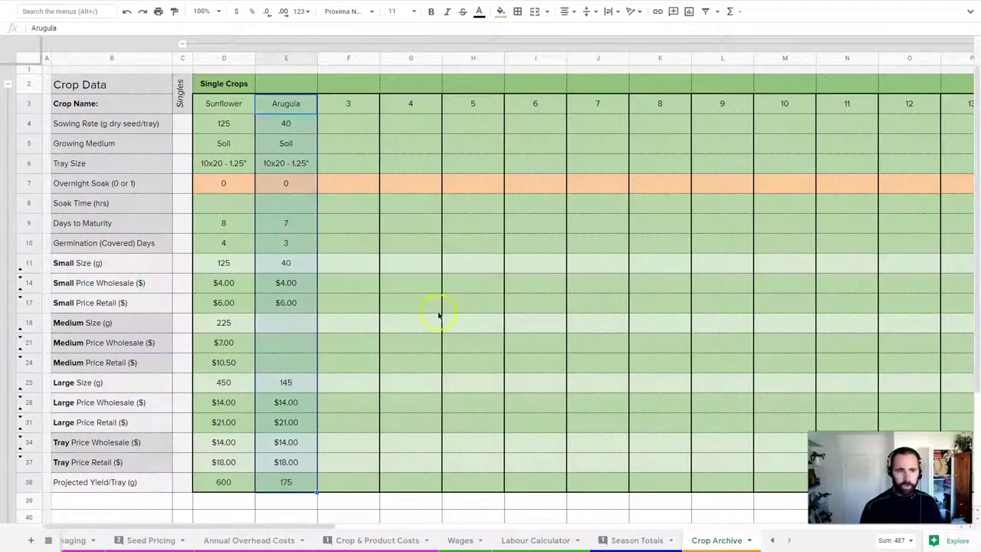
click(367, 261)
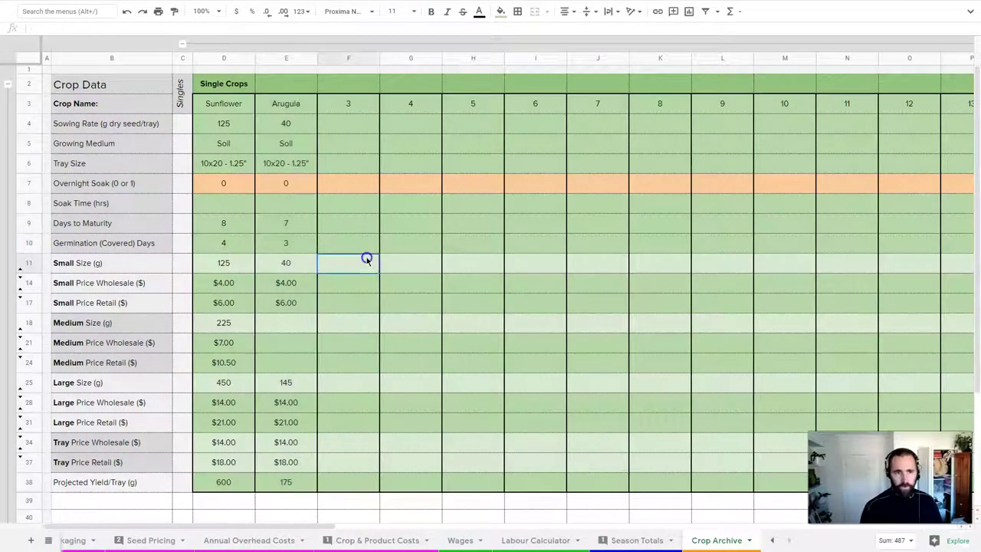
click(20, 268)
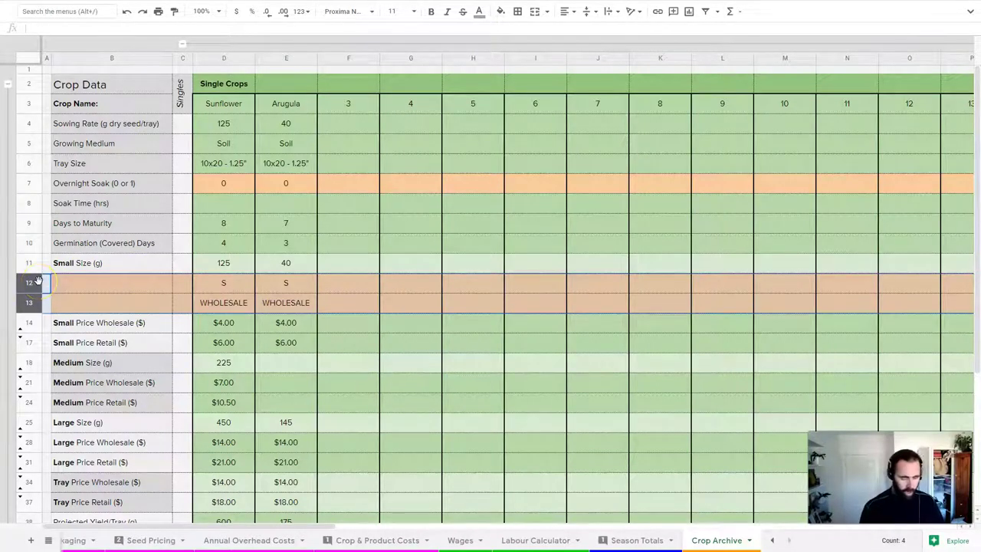
key(ctrl+z)
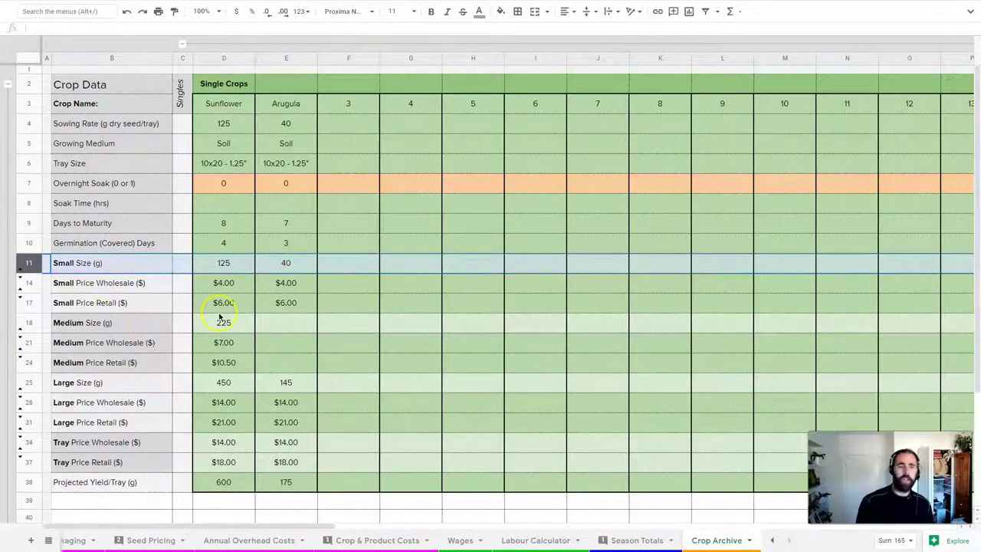